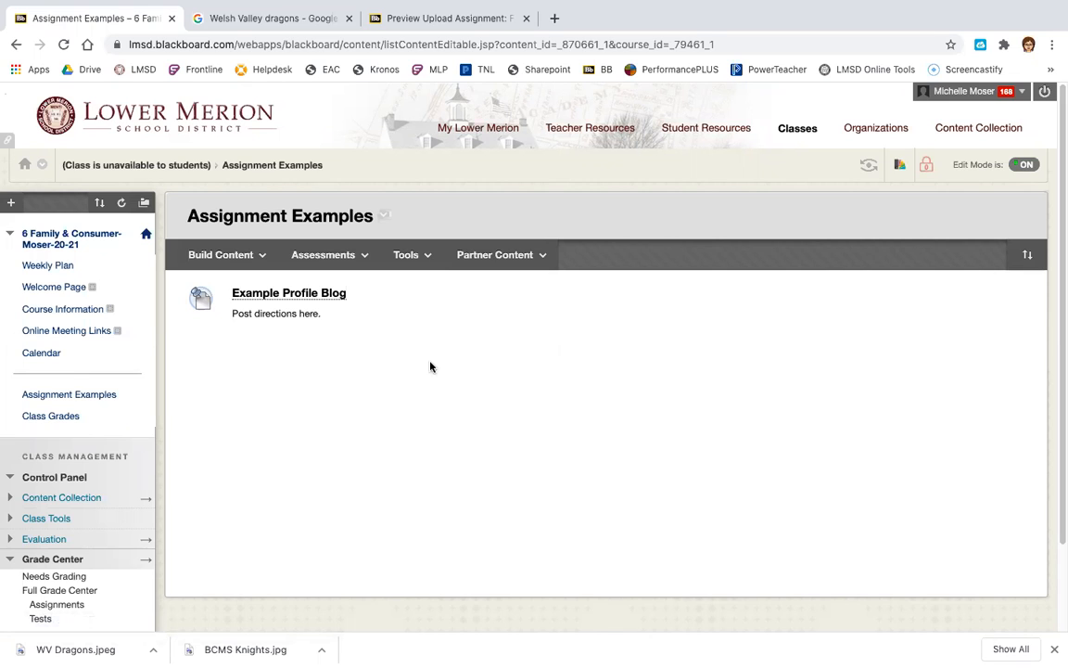
- Create a new assignment in Assignment Examples and name it "FCS Example Assignment"
left_click(348, 260)
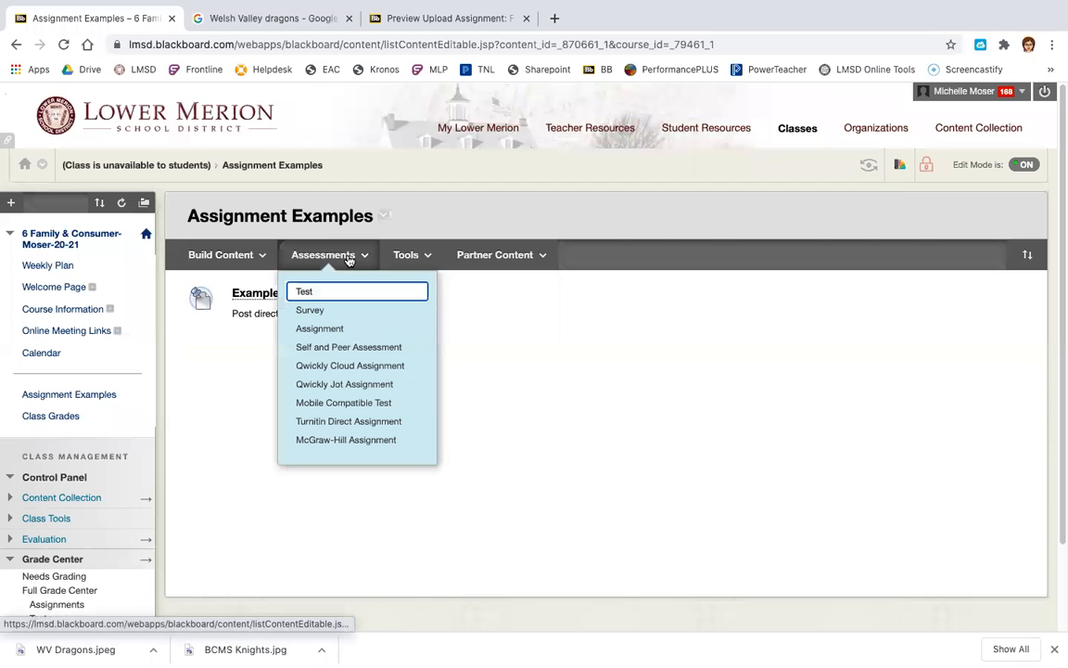
left_click(352, 329)
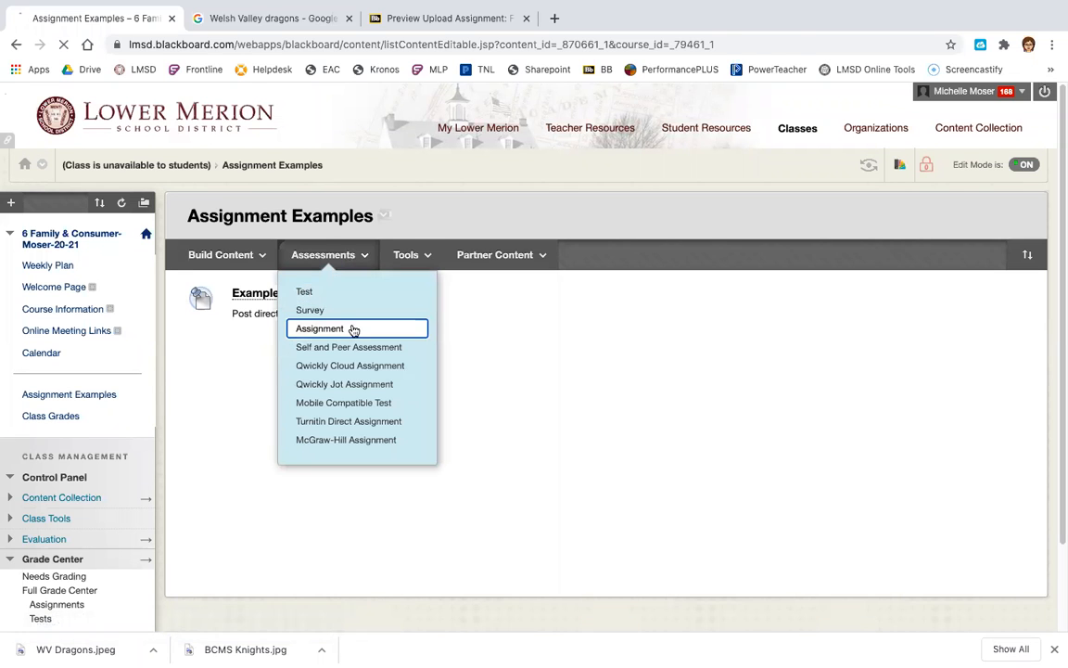
left_click(406, 359)
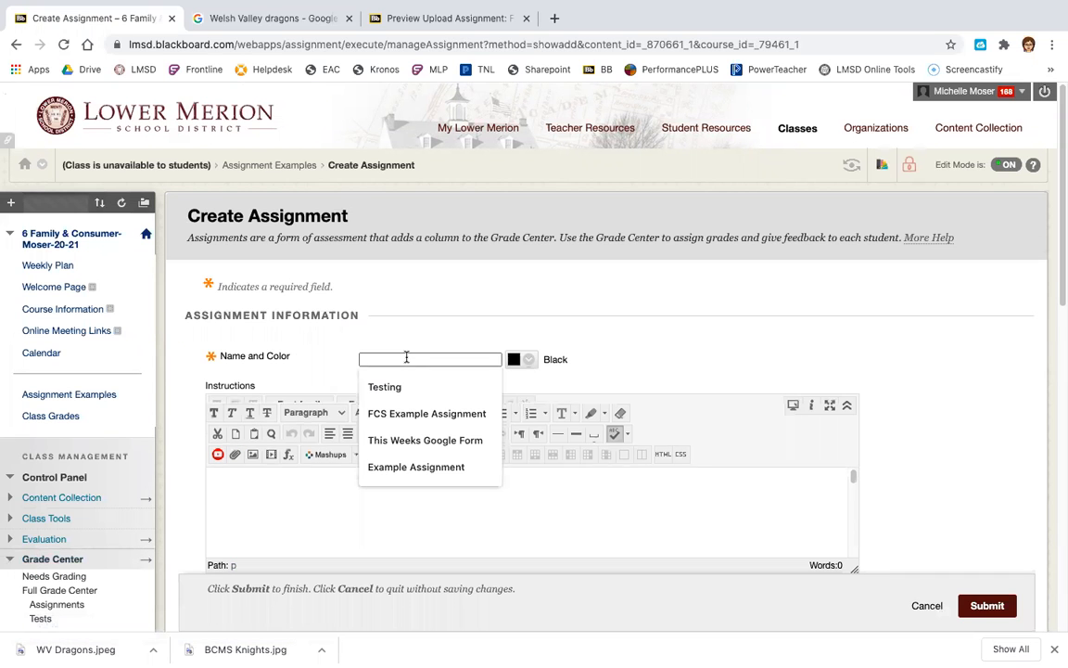
left_click(418, 413)
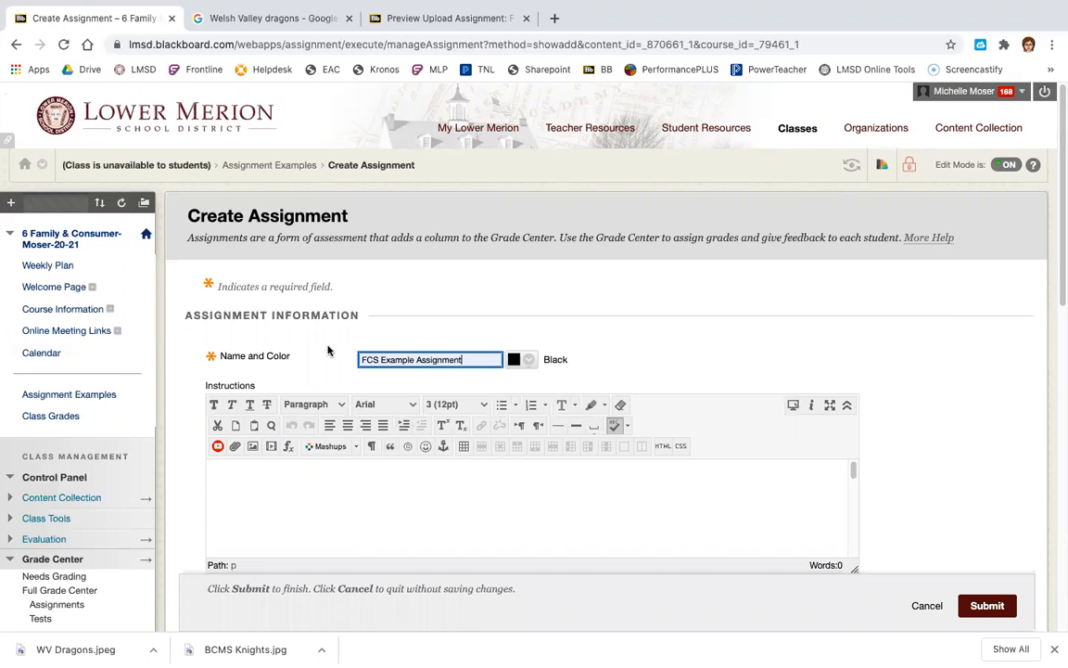
- Enter instructions to copy the linked "FCS Assignment Questions", paste questions and answers into Write Submission, and attach a profile picture, with multiple submissions allowed
left_click(300, 517)
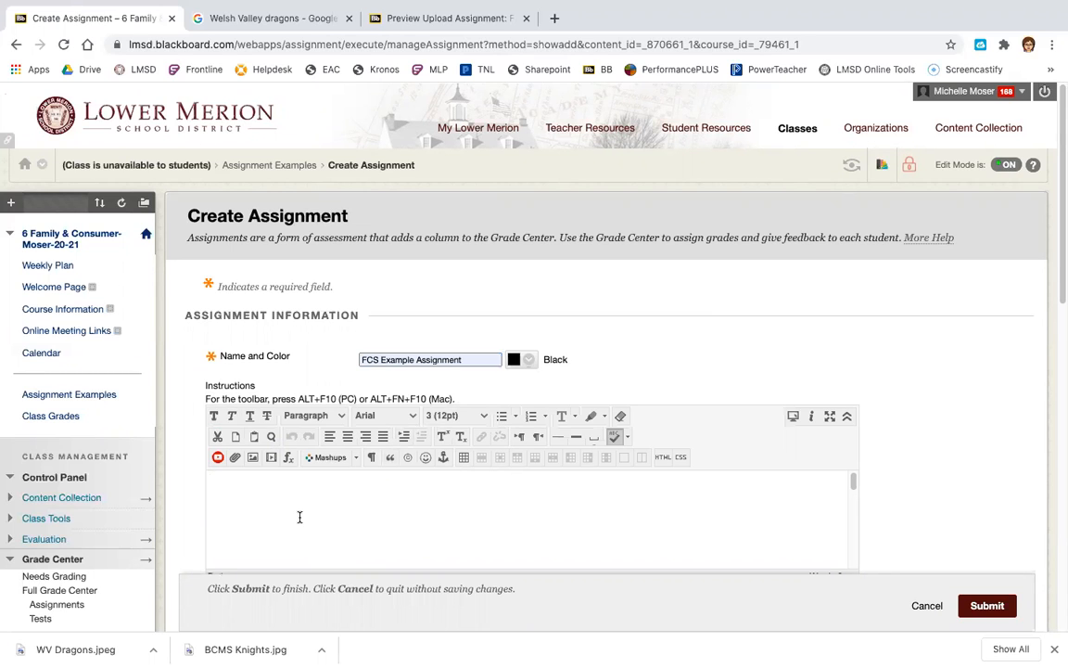
scroll(640, 357, "down", 3)
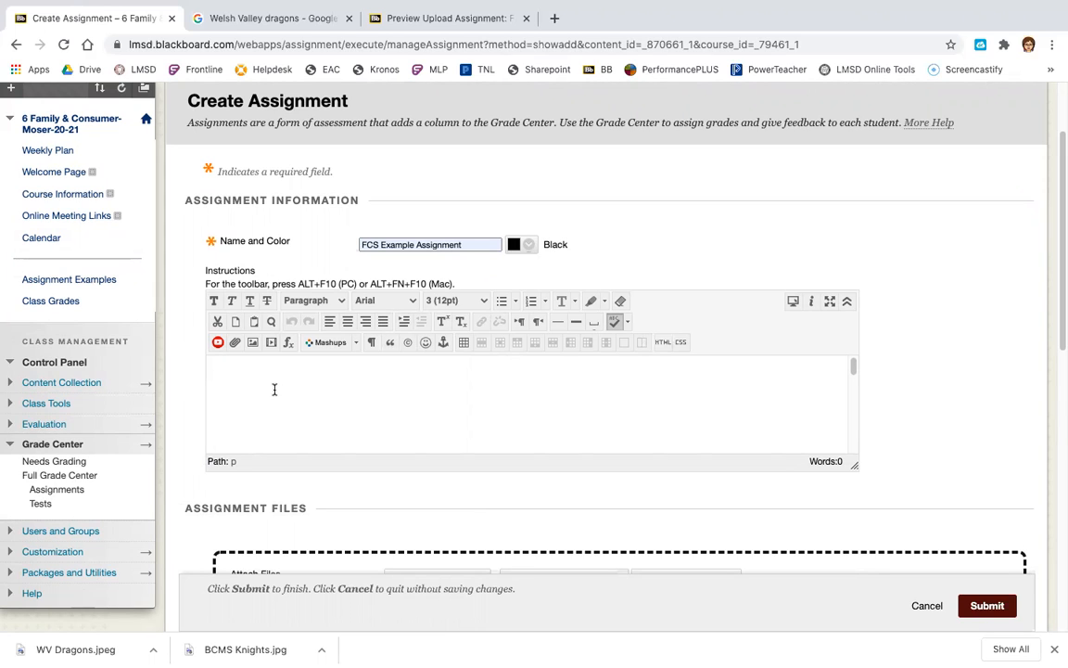
type("1. Make a copy of the FCS Assignment Questions on Google. Then fill in your answers. 2. Copy and paste your assignment questions and answers into the \"Write Submission\" box. Do not put a Google sharing link- you must put the actual typed questions and answers. 3. Attach your profile picture. Use the \"Attach Files\" tool. **You may submit this assignment multiple times as needed.")
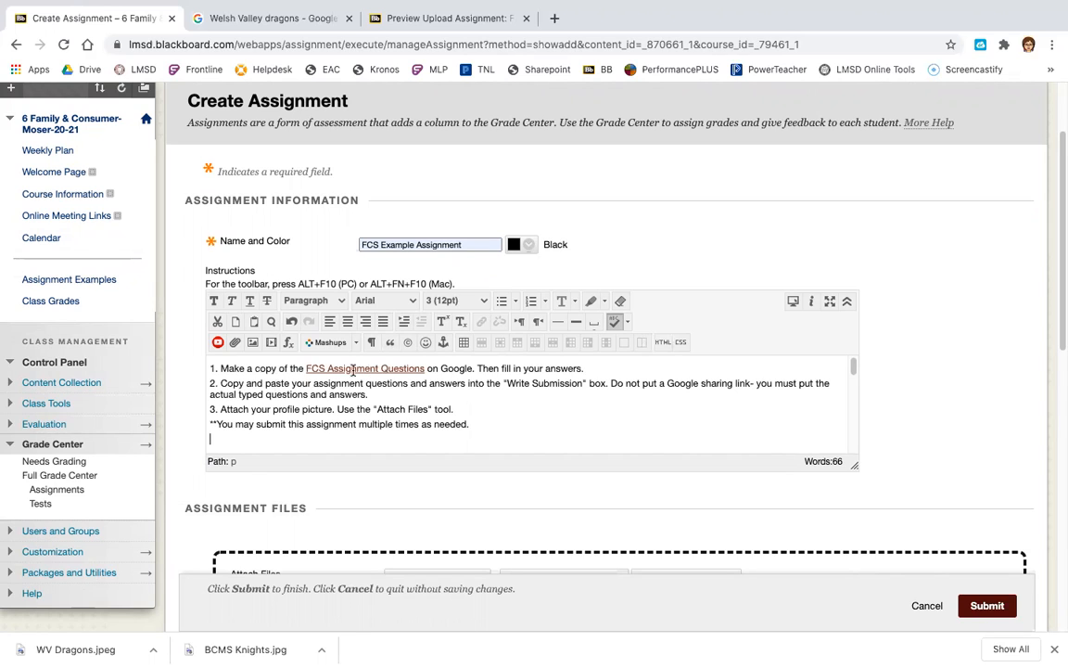
left_click(407, 368)
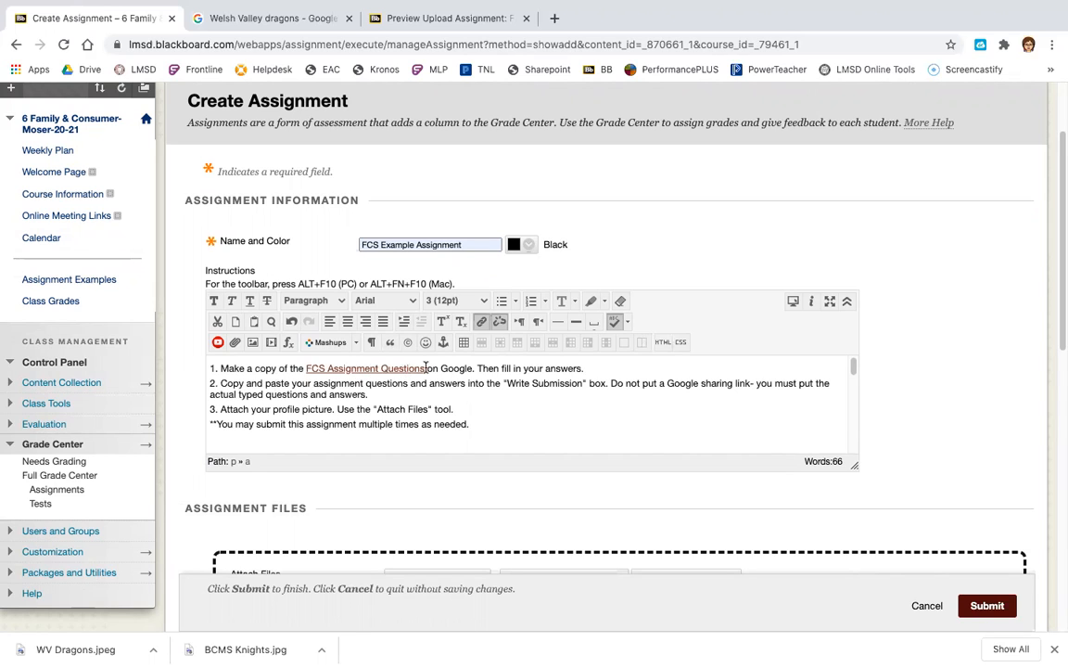
left_click_drag(427, 368, 304, 363)
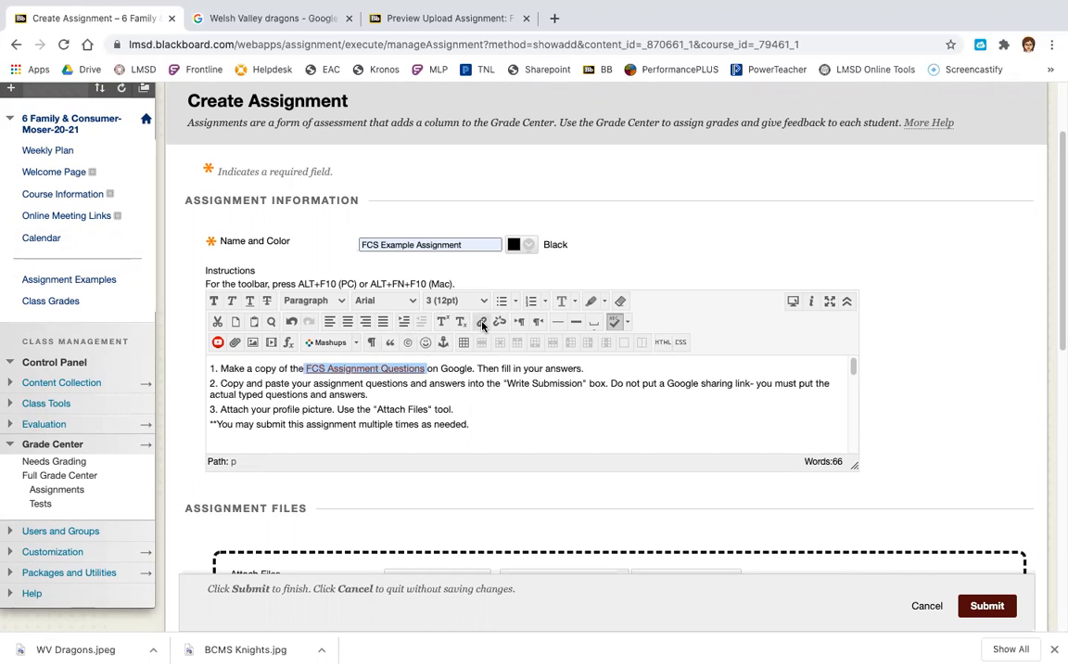
left_click(457, 381)
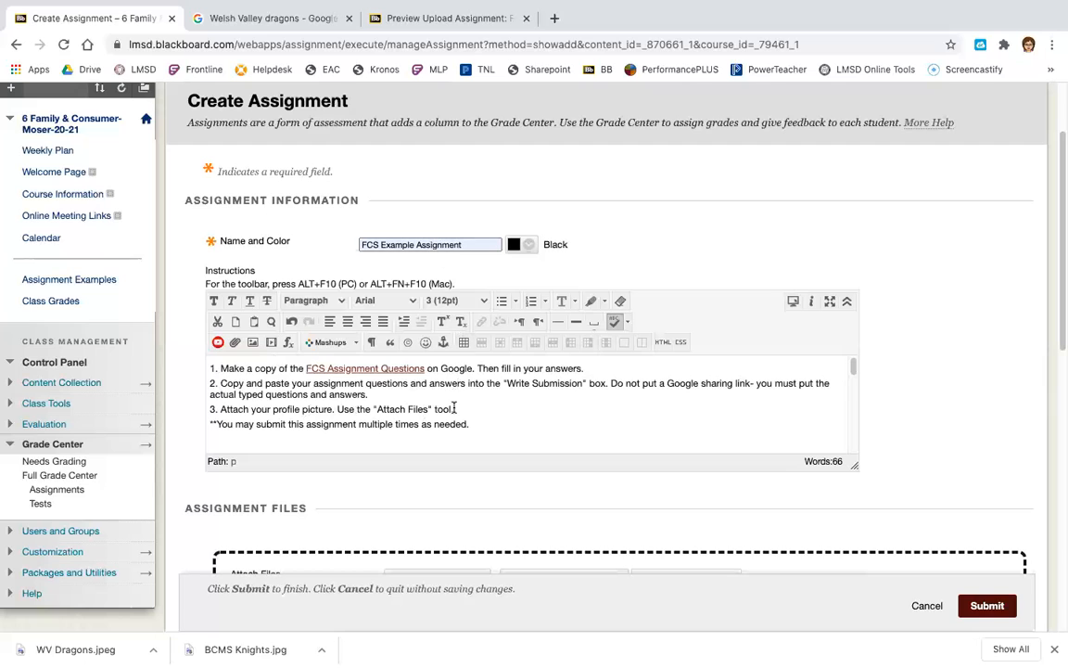
- Turn on the assignment's due date with 08/29/2020 at 07:59 PM
scroll(454, 408, "down", 1)
scroll(453, 408, "down", 3)
scroll(936, 499, "down", 3)
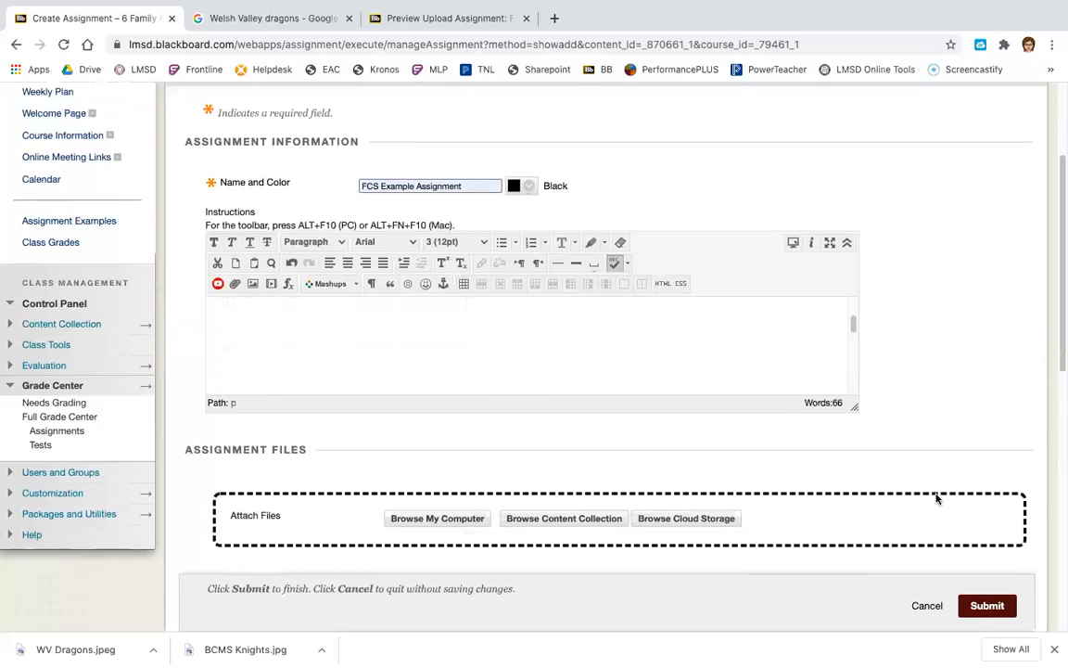
scroll(589, 420, "down", 1)
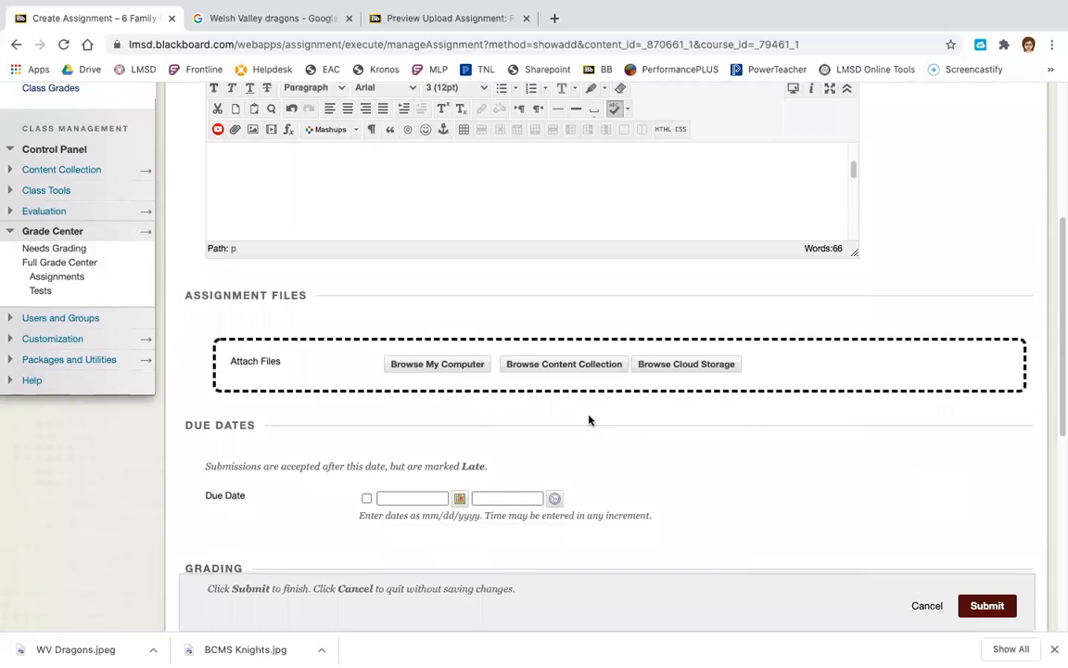
scroll(592, 419, "down", 1)
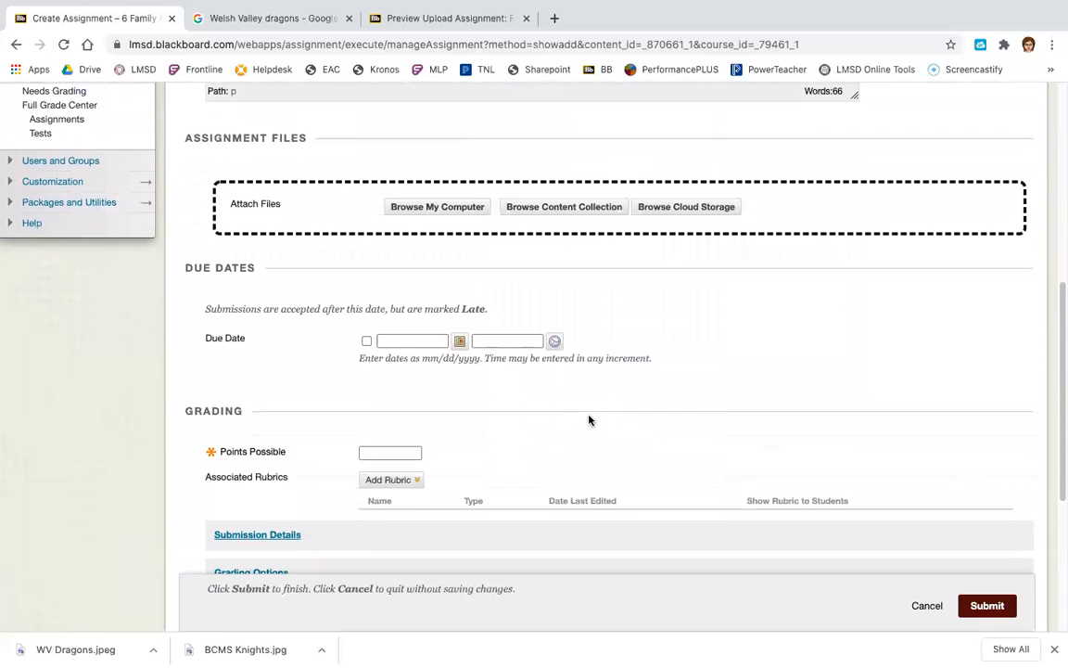
left_click(366, 341)
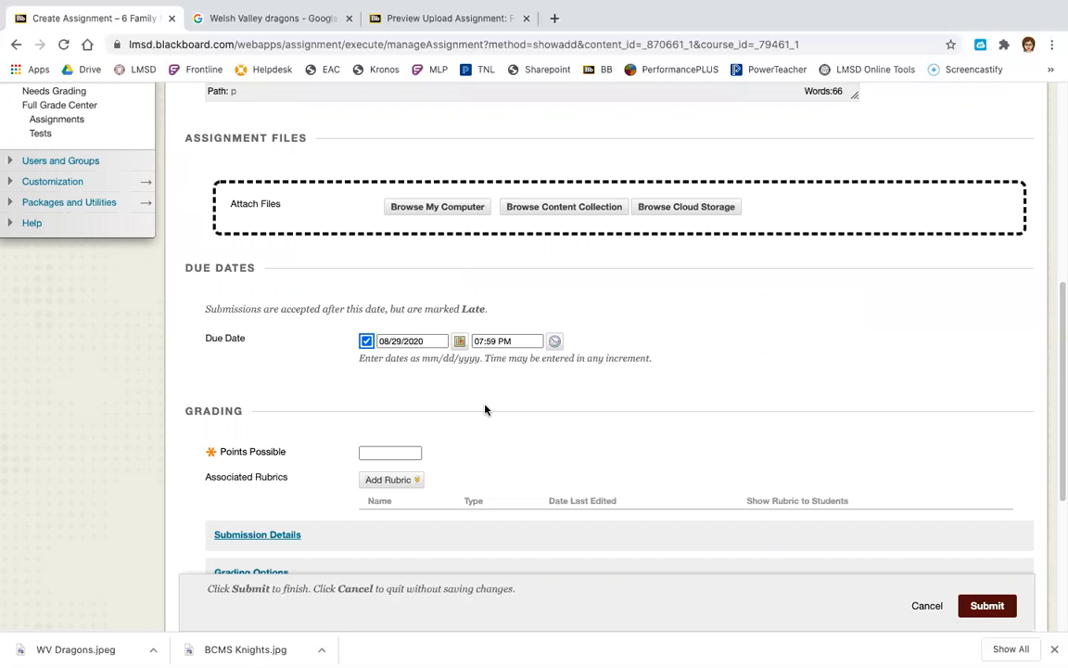
- Set the assignment's points possible to 10
scroll(484, 410, "down", 1)
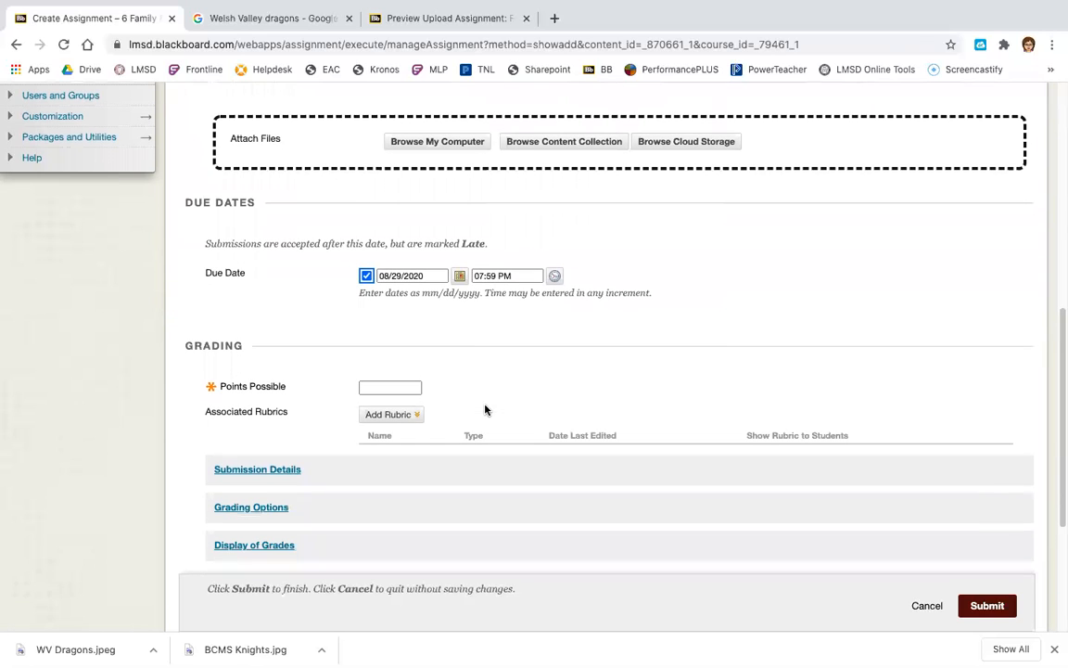
left_click(393, 387)
type("10")
left_click(636, 393)
- In the submission details, allow multiple attempts with a maximum of 3
scroll(475, 405, "down", 2)
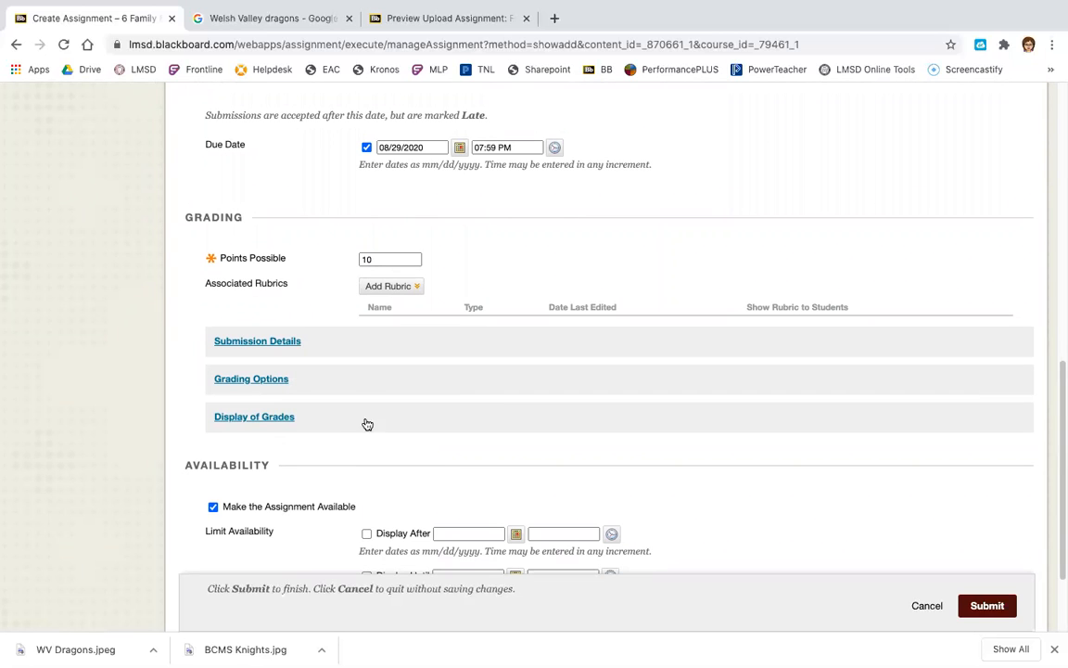
left_click(284, 341)
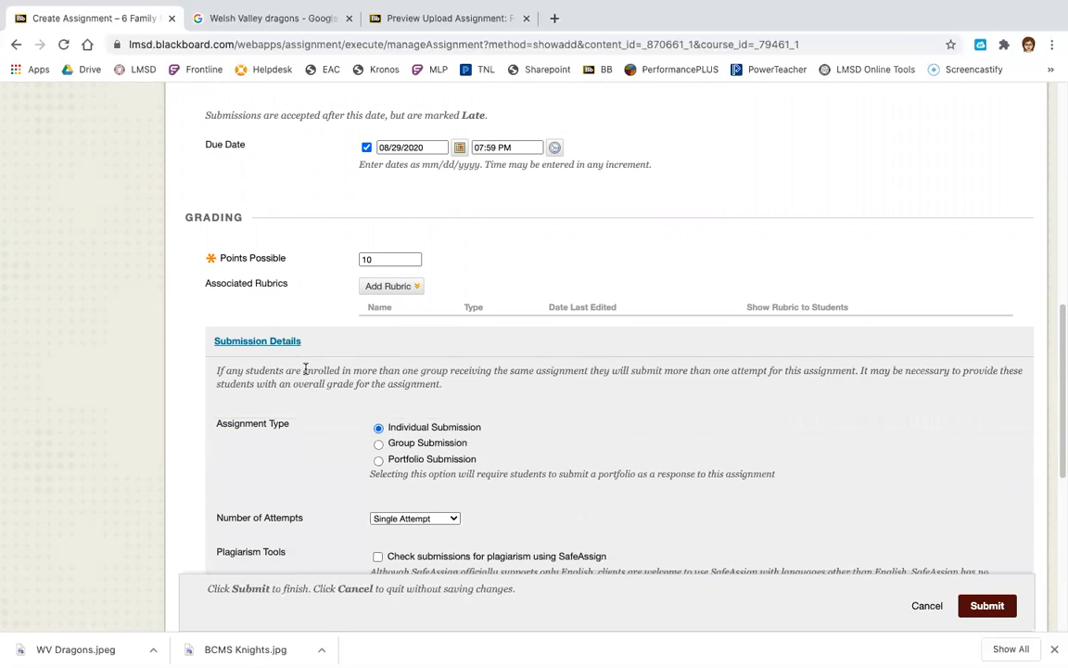
scroll(500, 281, "down", 1)
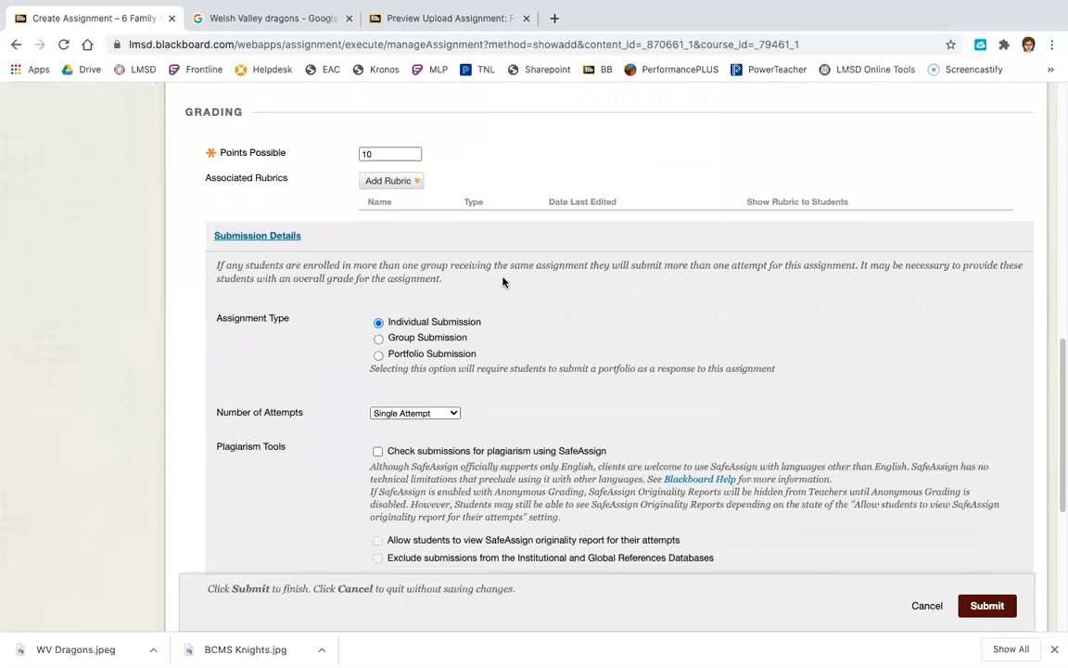
left_click(448, 415)
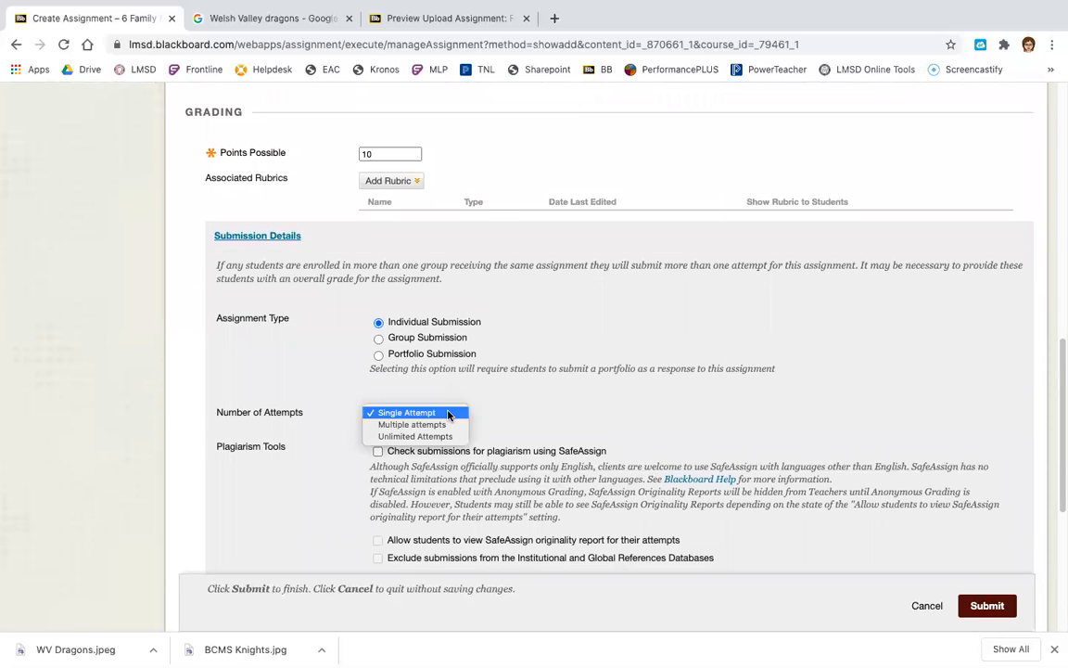
left_click(444, 425)
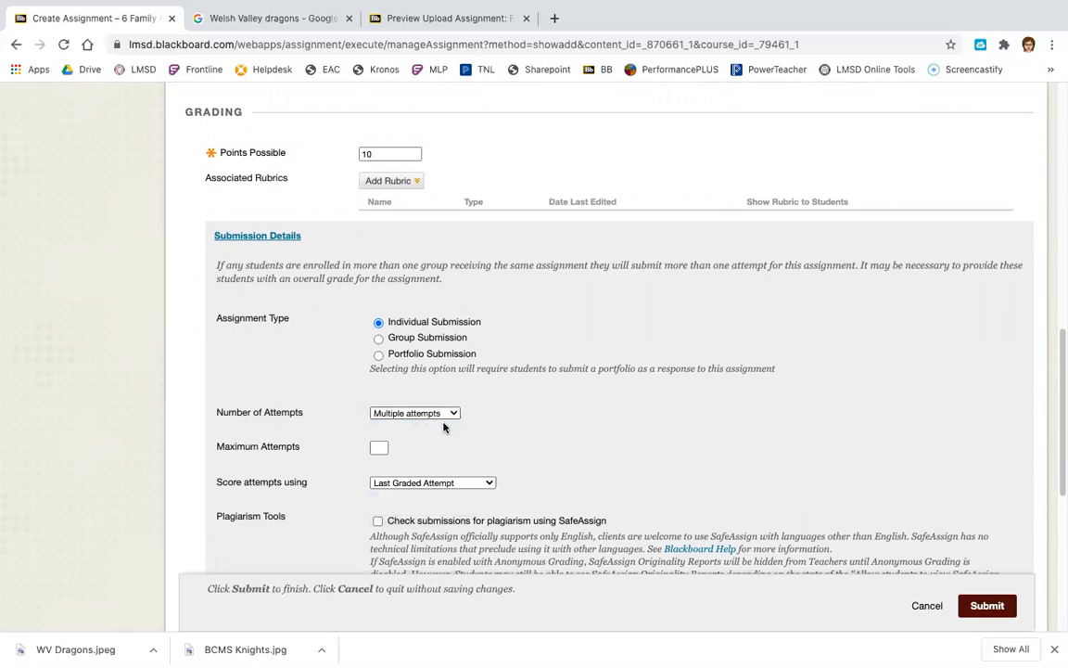
left_click(379, 448)
type("3")
left_click(138, 474)
- Score the attempts using the Highest Grade and submit the new assignment
scroll(112, 465, "down", 3)
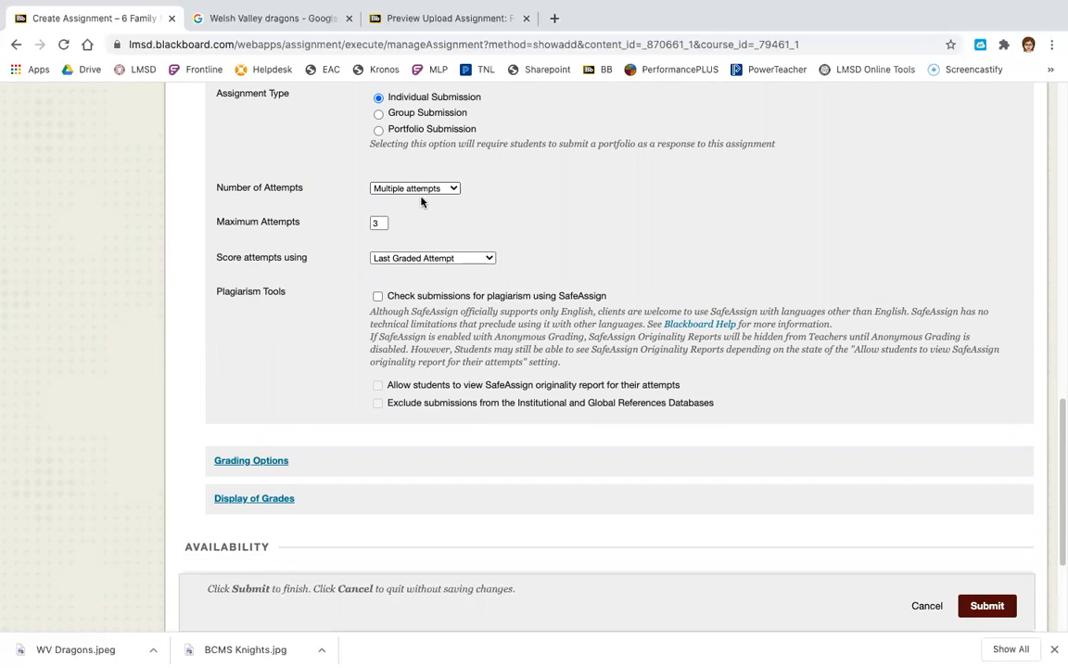
left_click(473, 258)
left_click(472, 270)
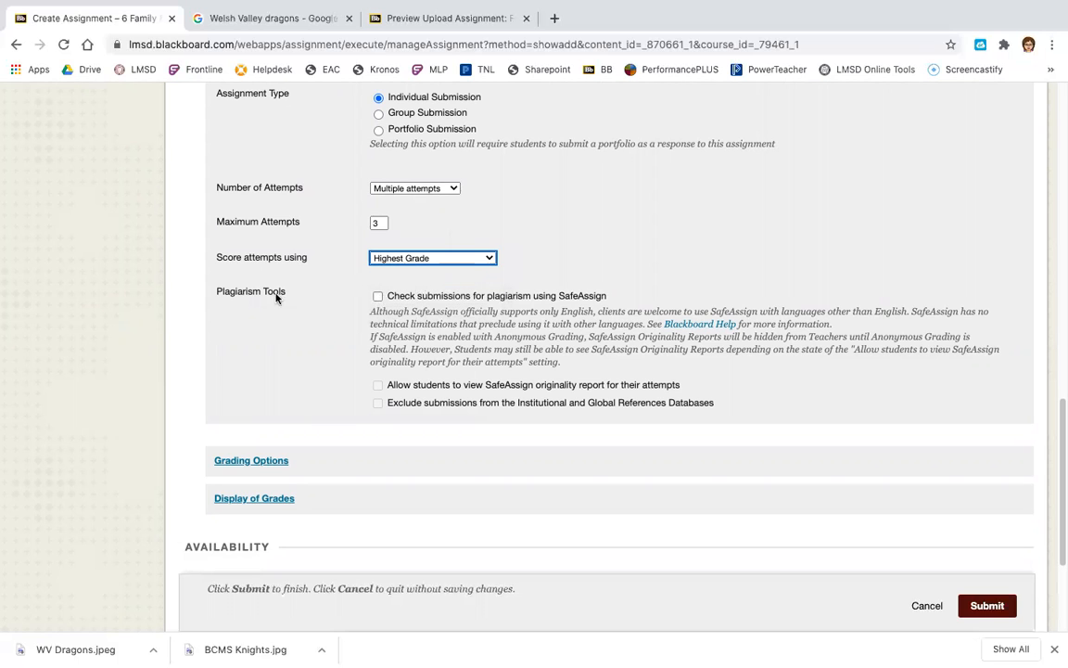
scroll(222, 329, "down", 3)
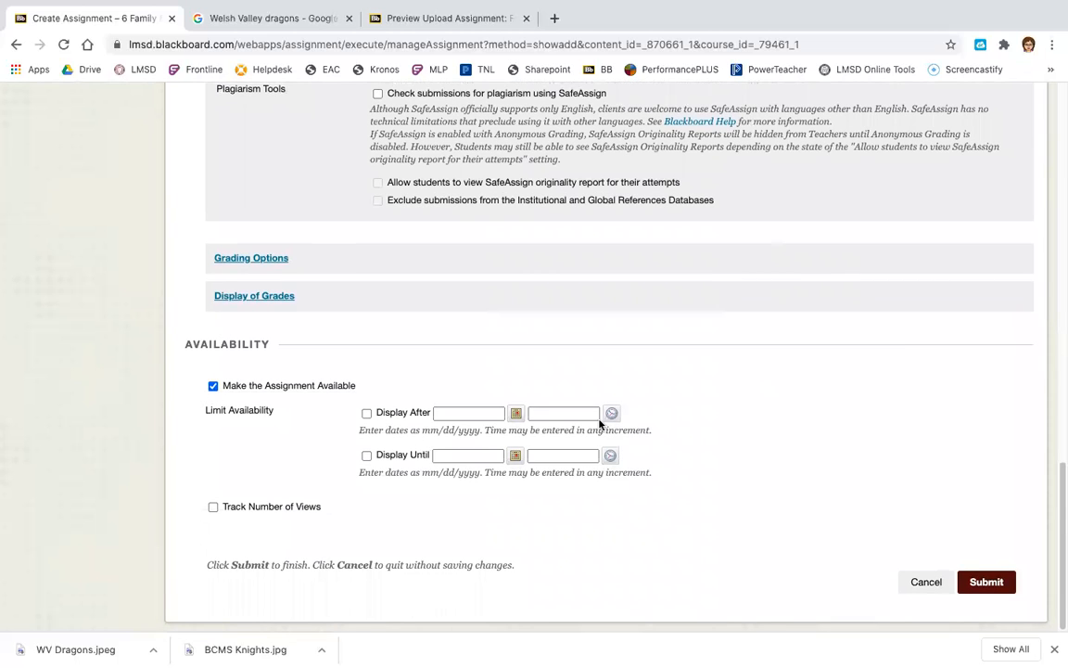
left_click(989, 582)
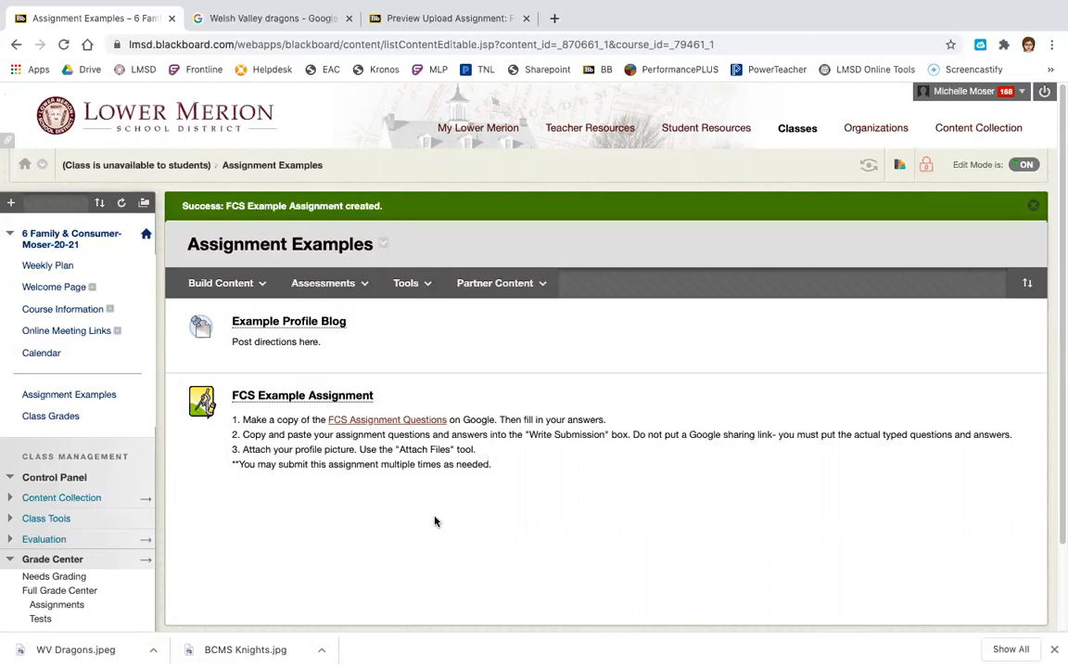
- Open the FCS Example Assignment to preview its information and submission sections
left_click(313, 397)
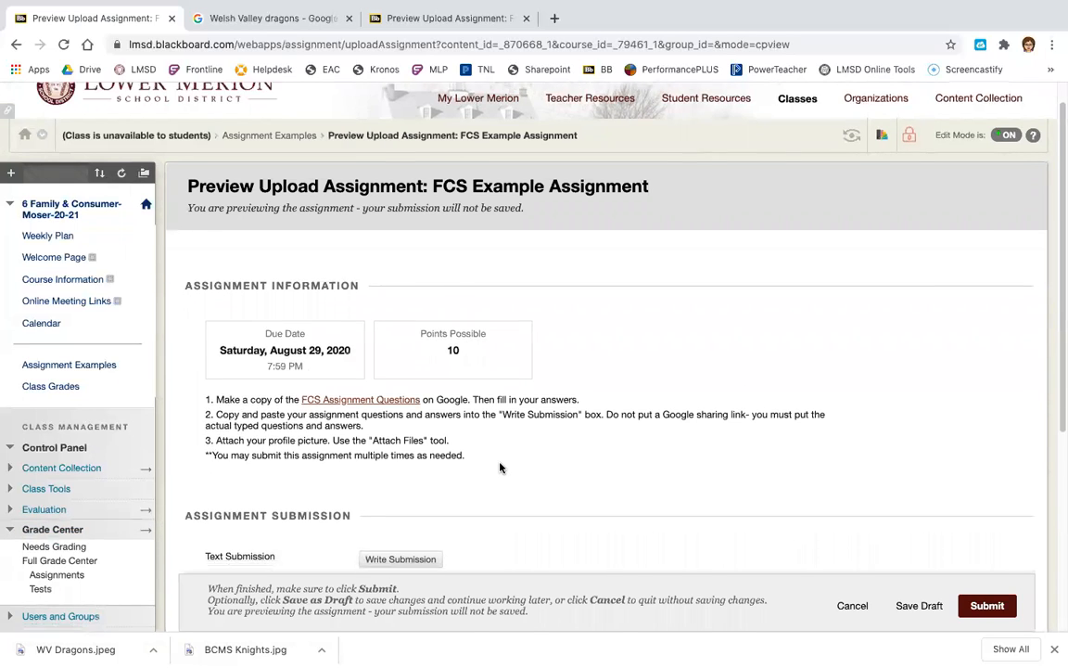
scroll(498, 467, "down", 3)
scroll(501, 468, "up", 1)
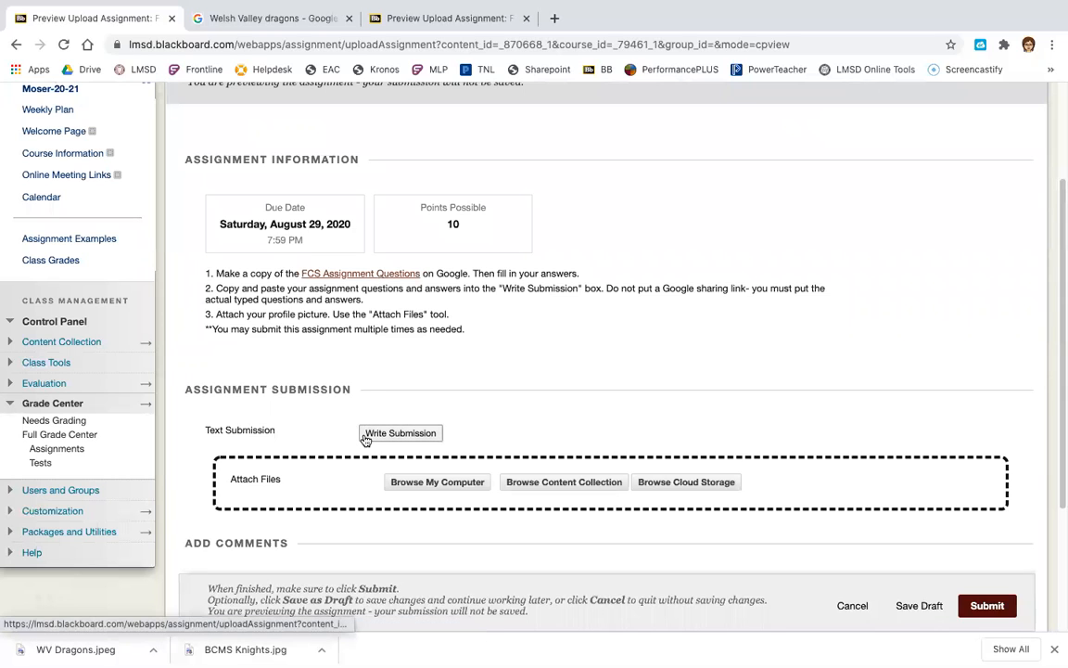
- Open the linked FCS Assignment Questions document and enter the teacher's name as the answer to question 1
left_click(350, 274)
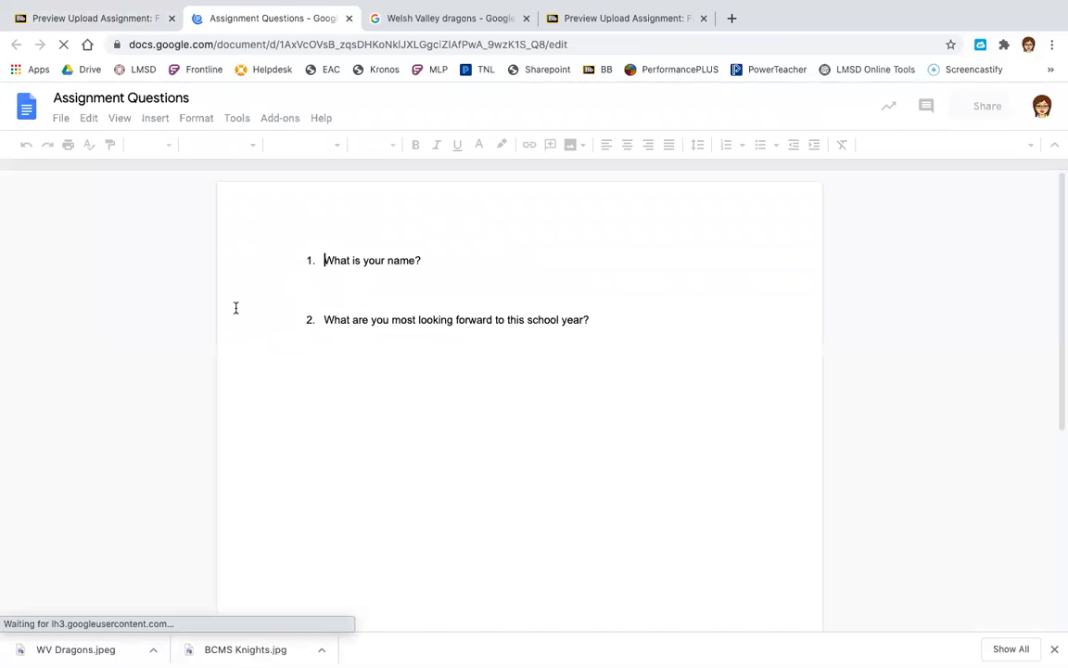
left_click(467, 289)
type("Ms. Moser")
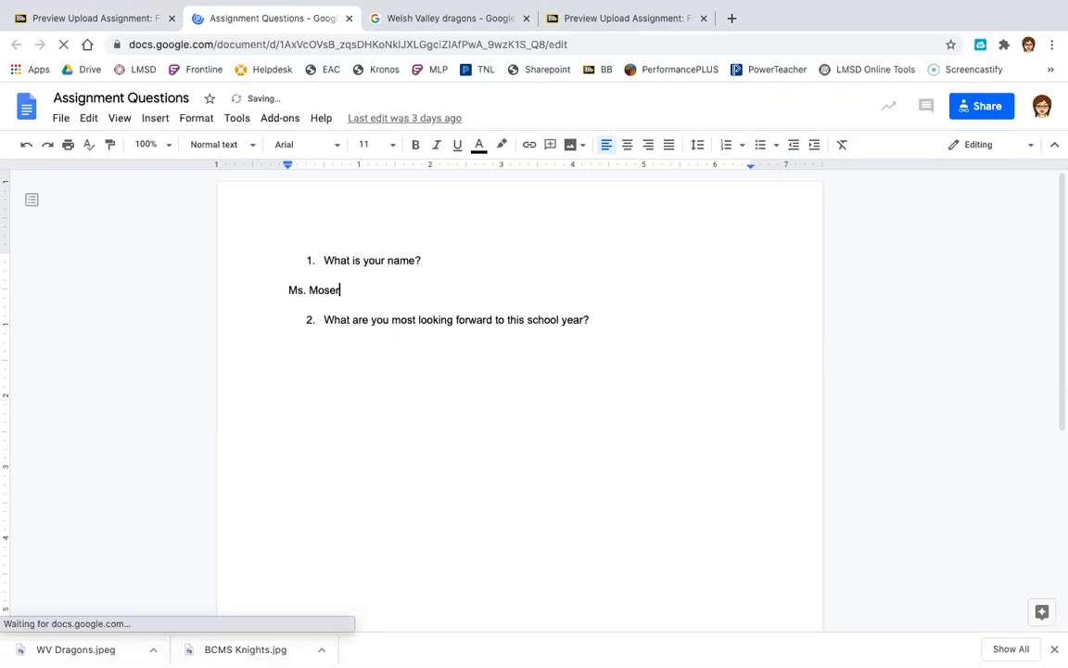
- Answer question 2 with "Meeting new students." on an unnumbered line beneath it
left_click(402, 320)
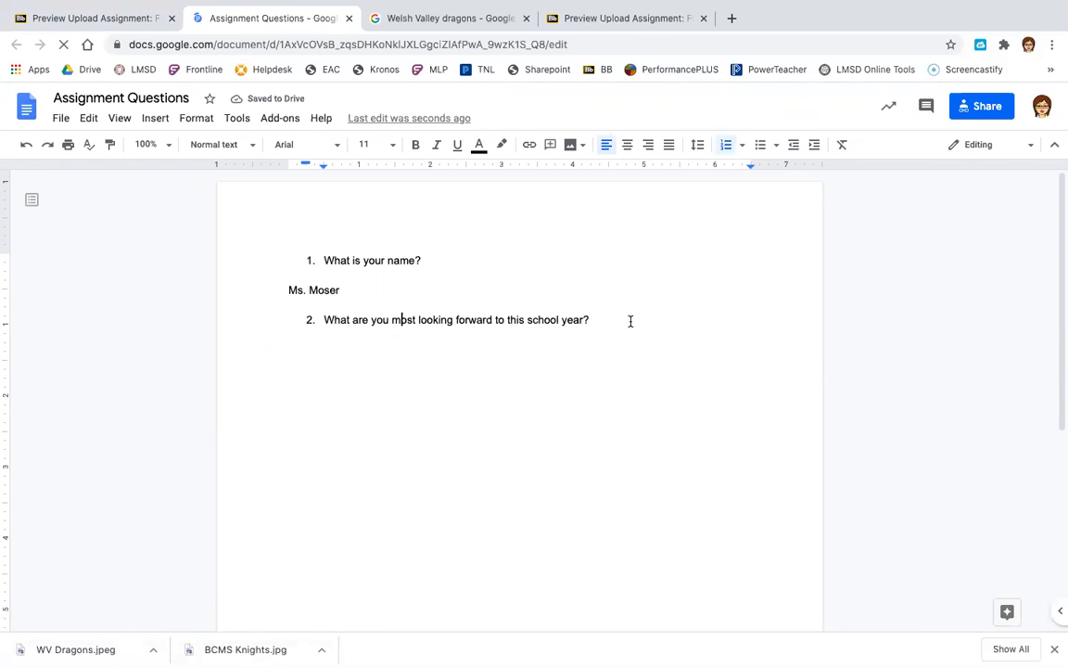
key("Return")
key("BackSpace")
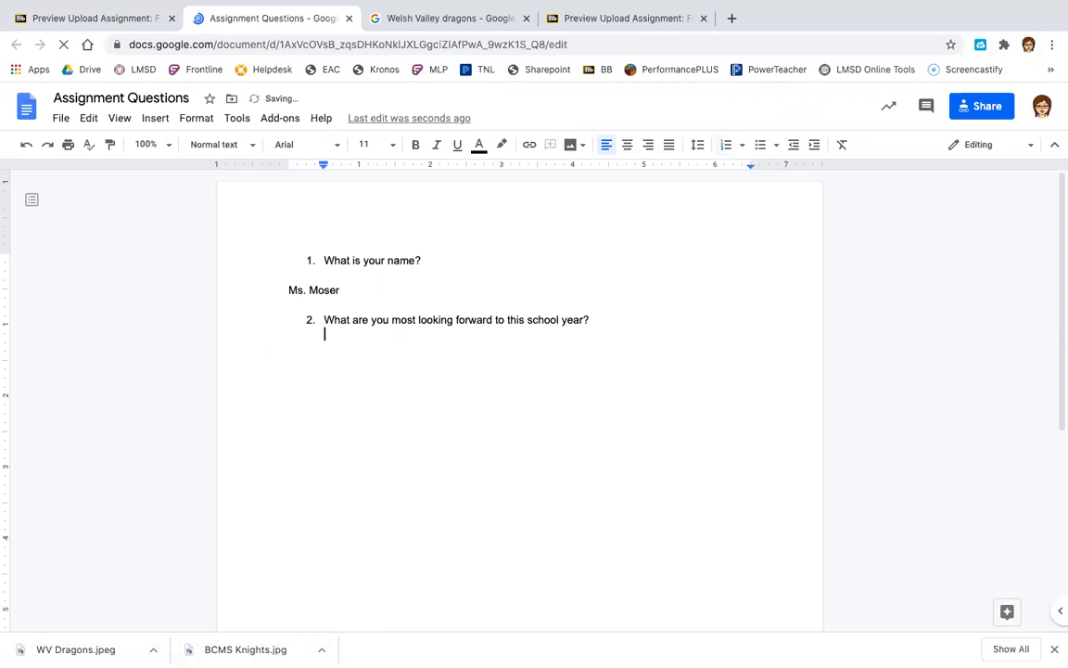
type("Meeting ")
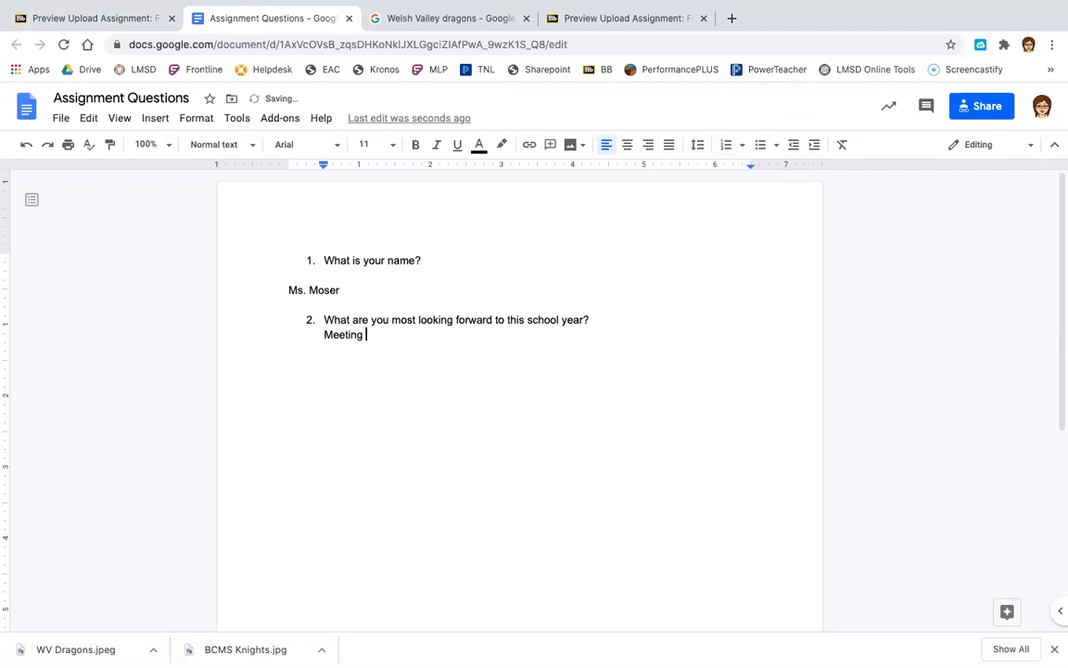
type("new students.")
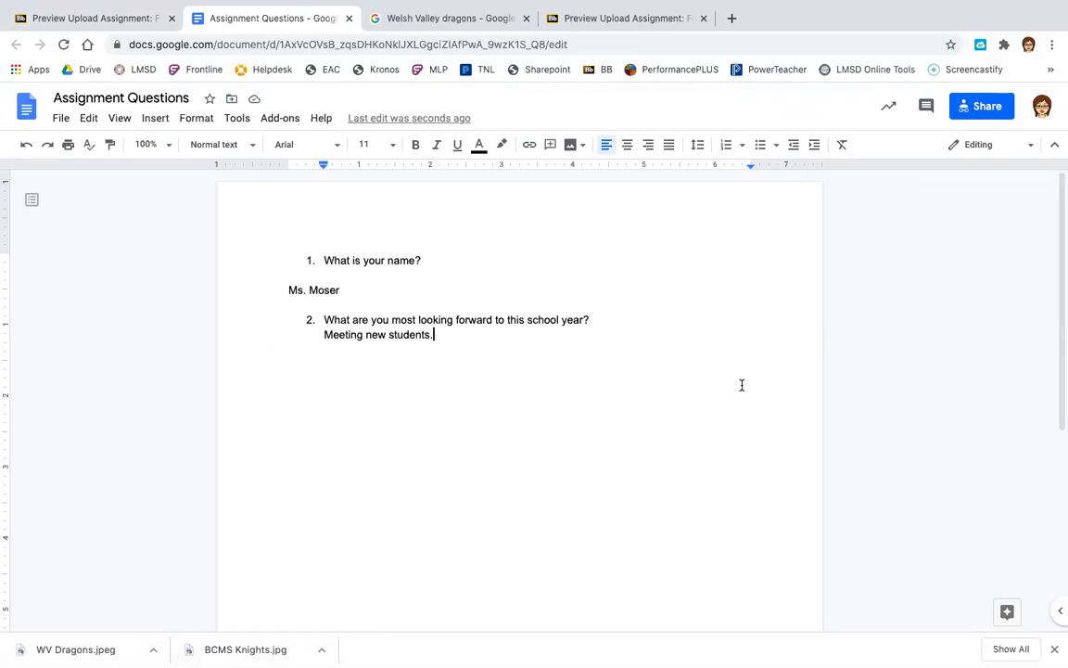
- Copy all questions and answers from the Assignment Questions document into the Blackboard assignment's text submission
left_click_drag(464, 345, 279, 258)
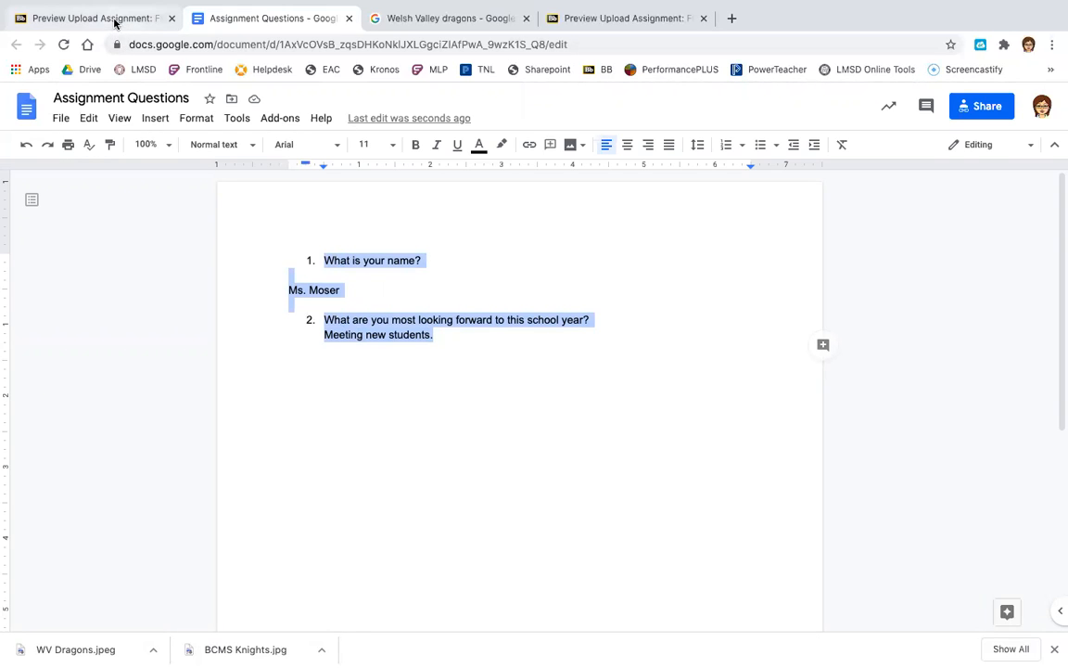
left_click(114, 21)
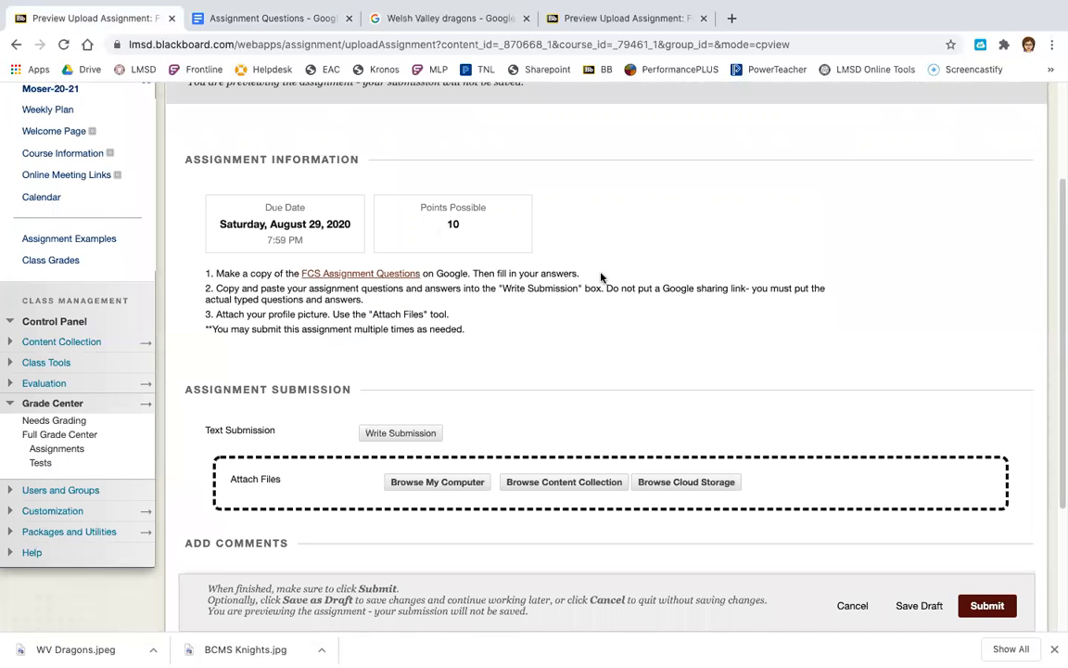
left_click(400, 433)
scroll(406, 436, "down", 3)
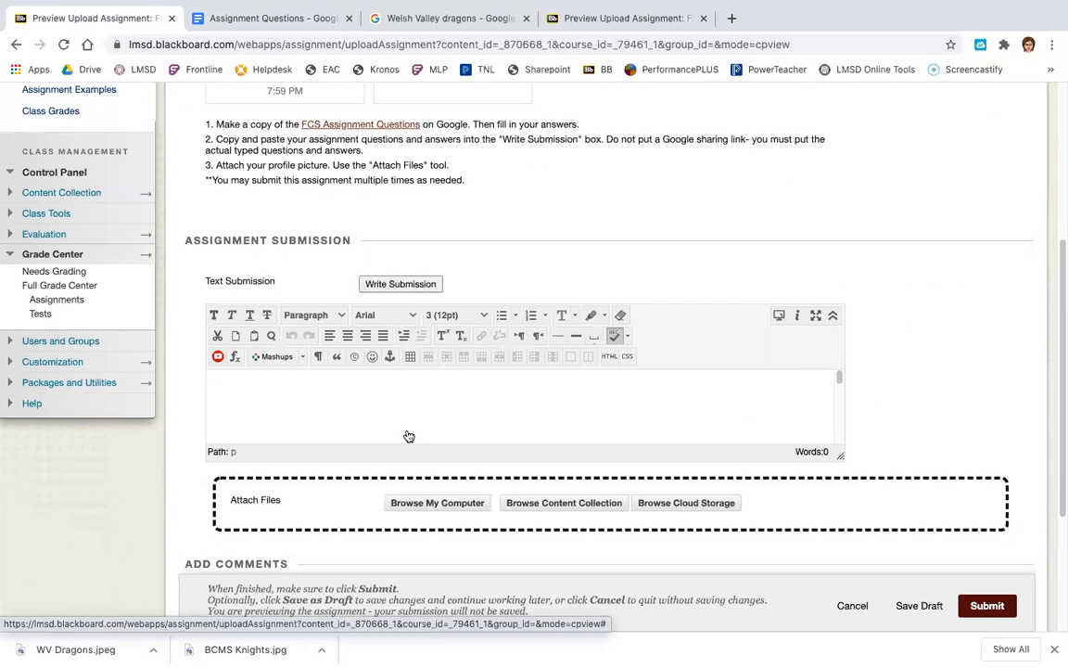
key("ctrl+v")
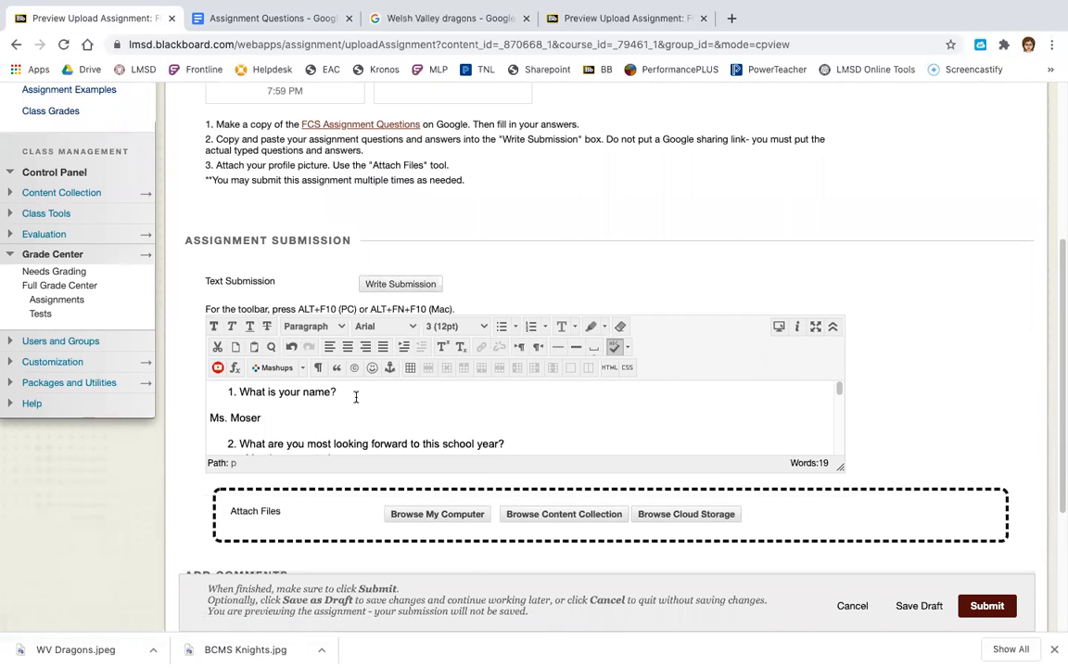
- Review the pasted questions and answers in the text submission against the assignment instructions
scroll(333, 405, "down", 1)
scroll(334, 405, "up", 1)
scroll(333, 408, "down", 1)
scroll(334, 407, "down", 2)
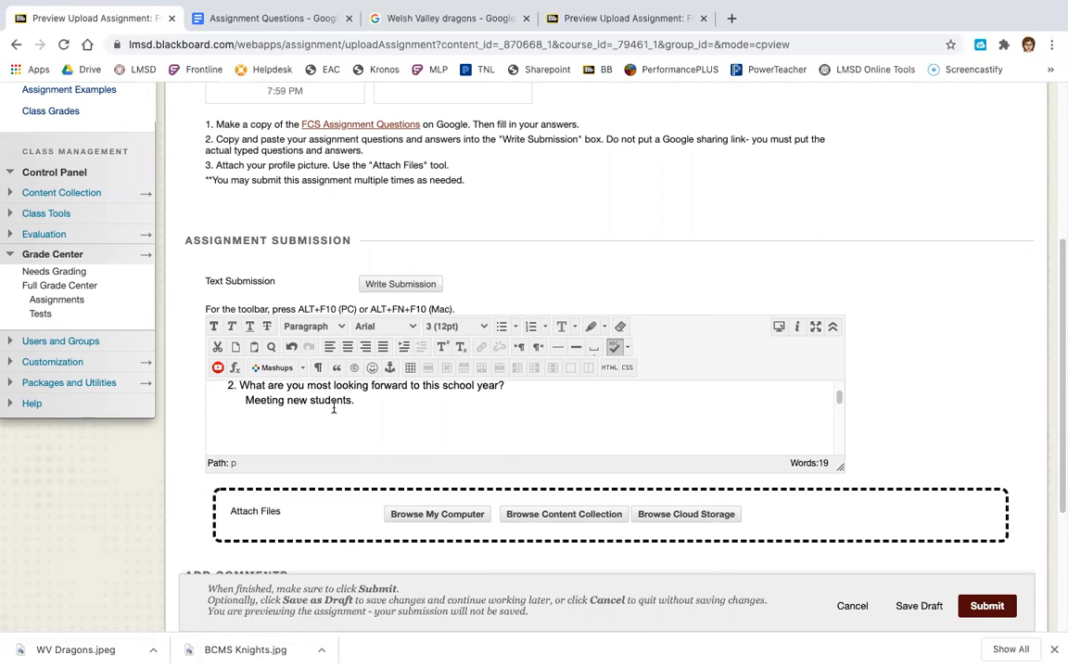
scroll(341, 405, "down", 1)
scroll(341, 406, "up", 2)
scroll(582, 280, "down", 1)
scroll(581, 281, "up", 1)
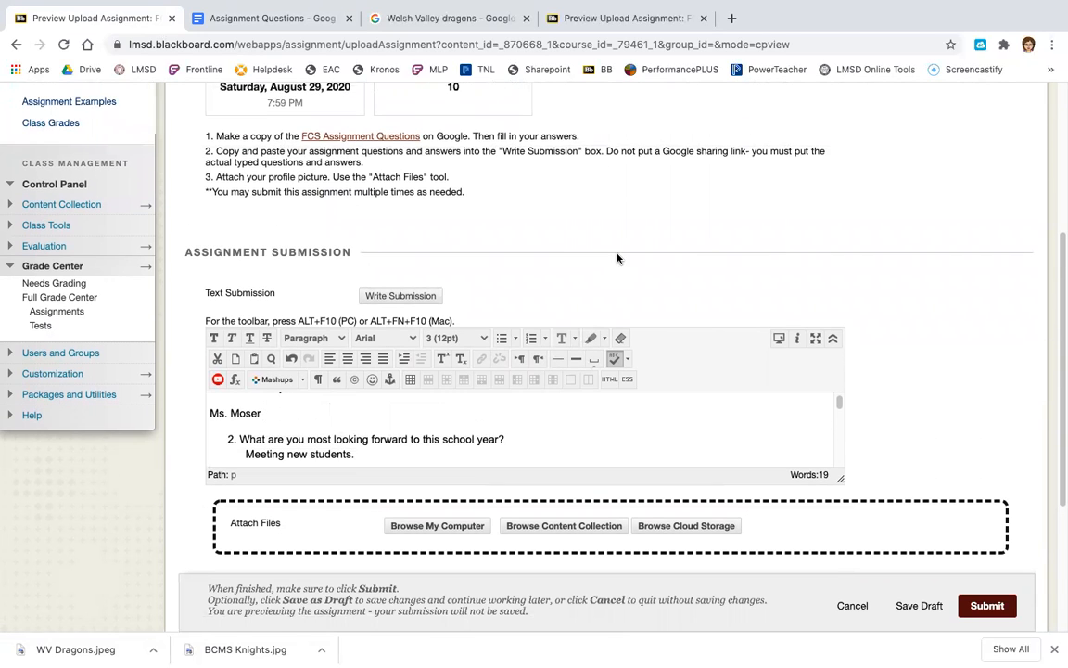
- Attach BCMS Knights.jpg from the computer's Desktop to the submission and submit the assignment
scroll(618, 256, "down", 5)
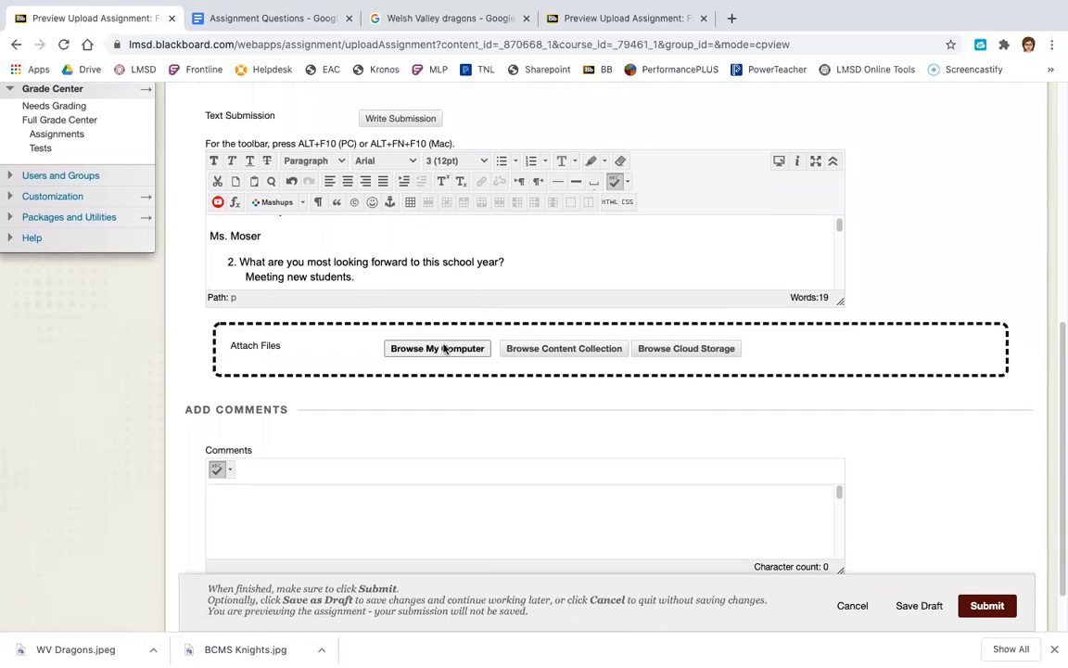
left_click(444, 349)
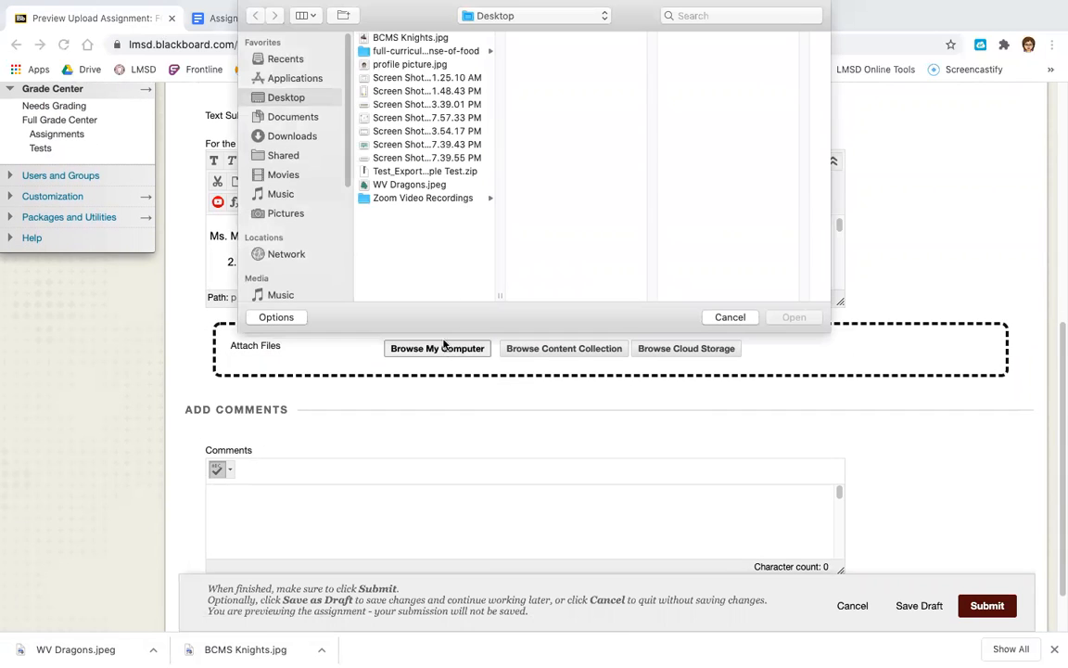
double_click(408, 38)
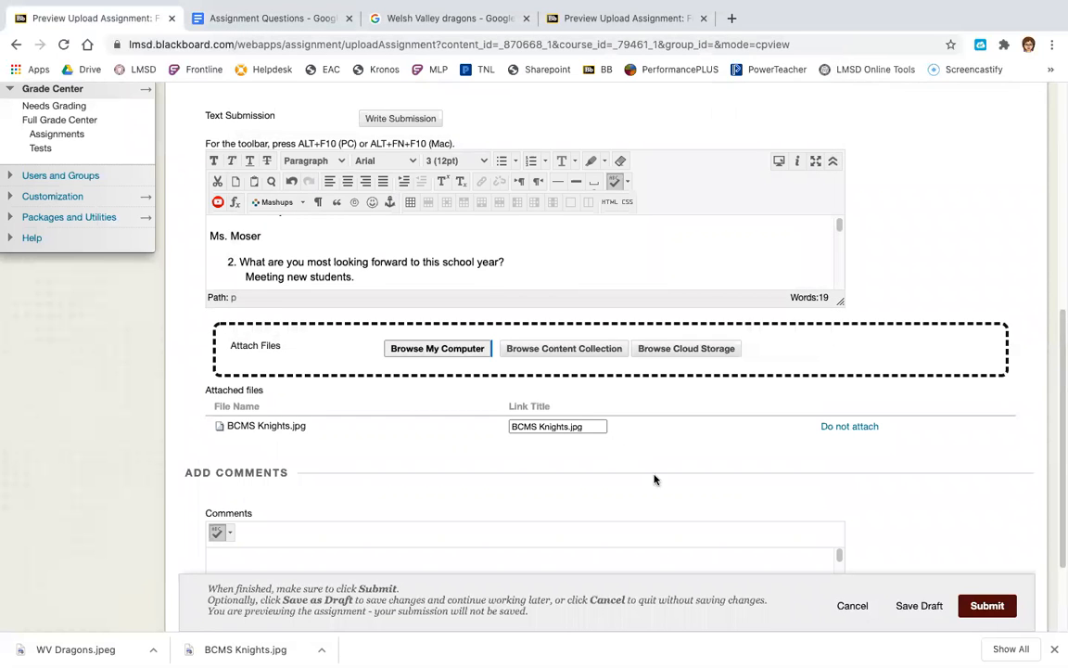
scroll(813, 483, "down", 3)
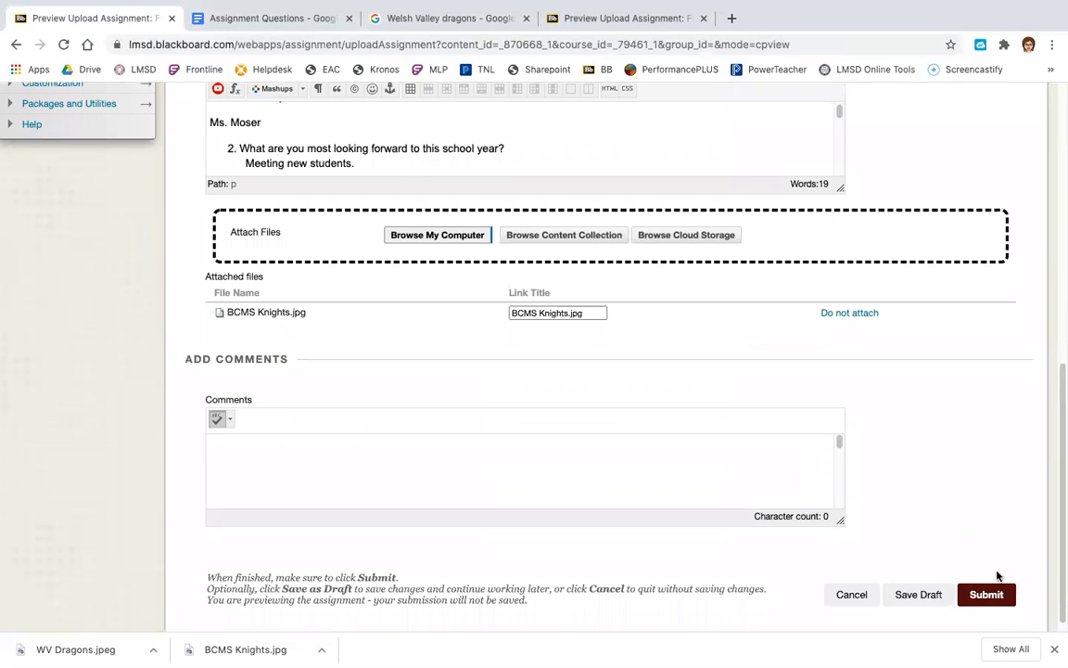
left_click(987, 593)
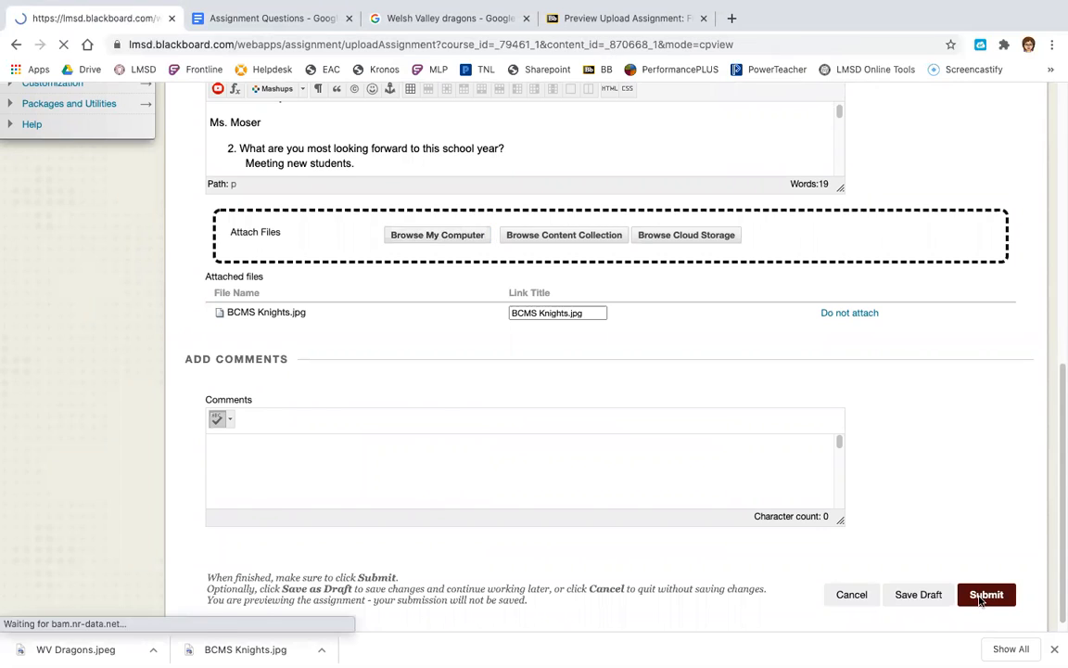
- Check the course's Needs Grading page for submitted attempts and return to the Assignment Examples content area
scroll(700, 455, "down", 3)
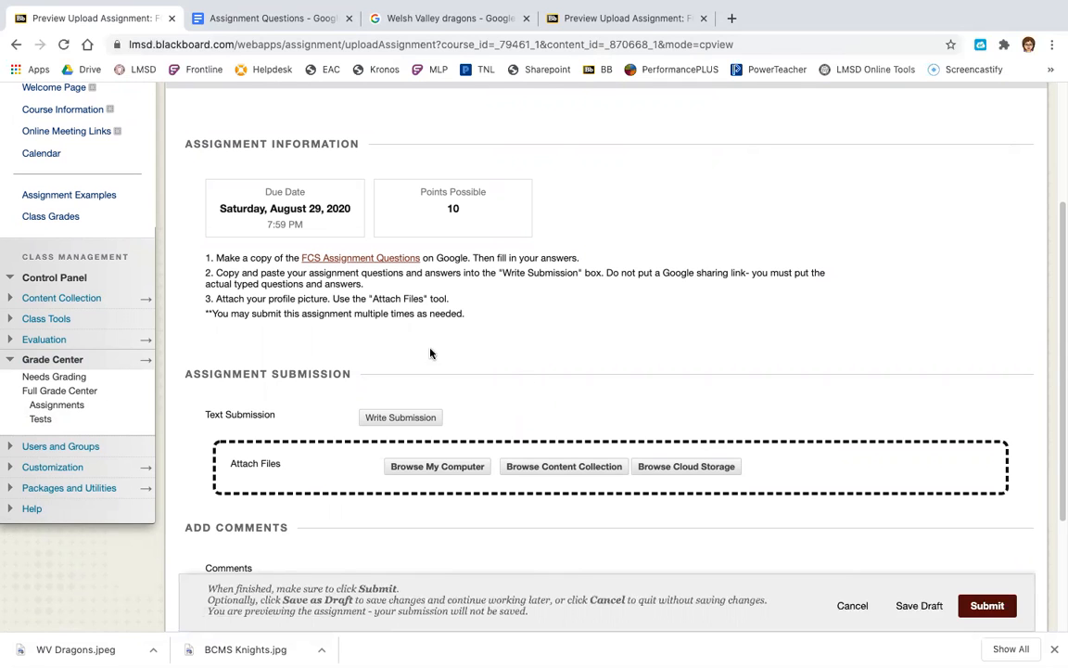
left_click(54, 376)
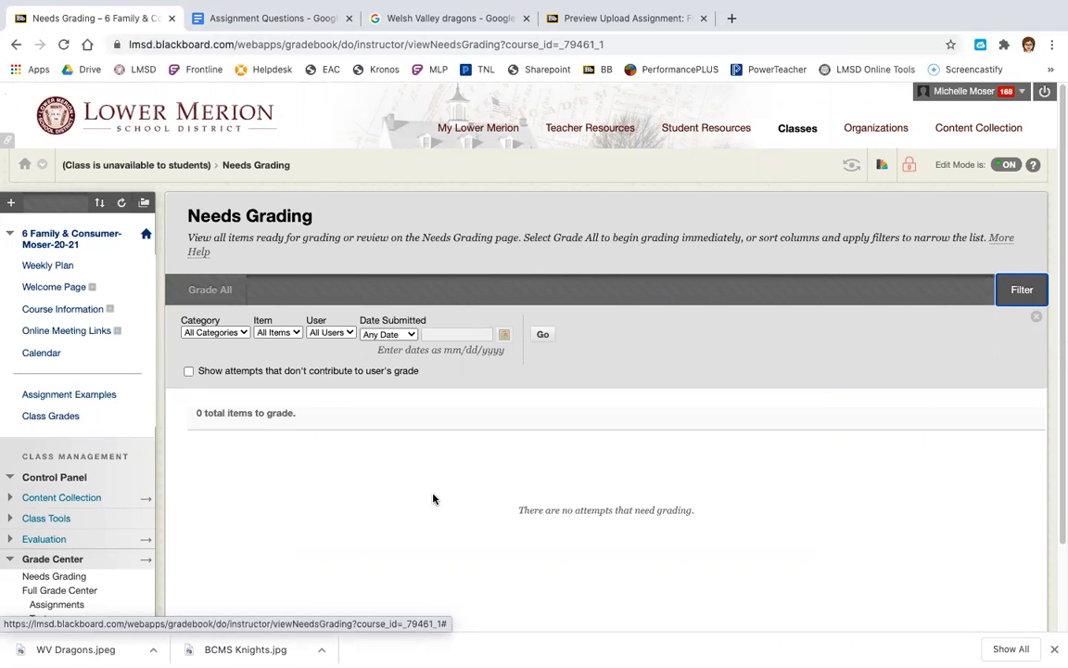
left_click(70, 396)
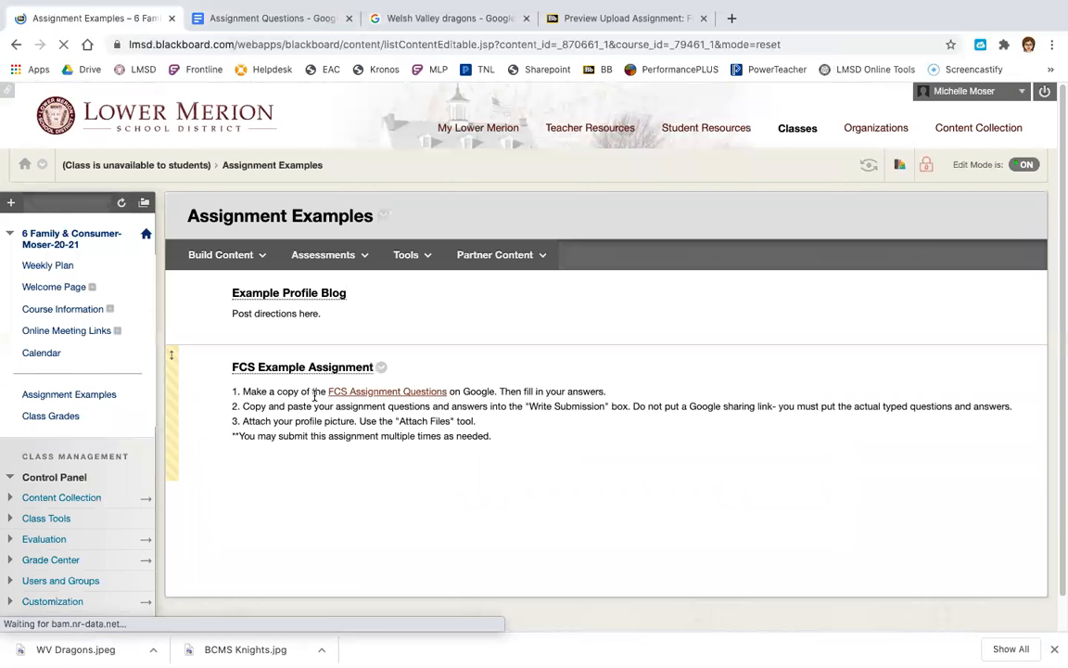
scroll(359, 475, "down", 1)
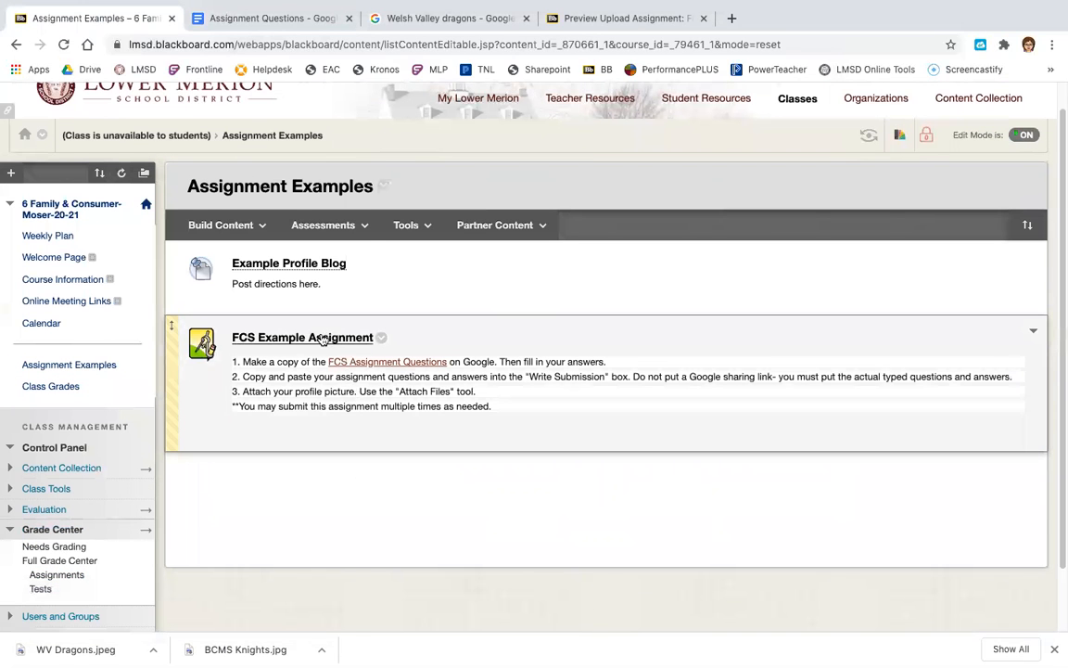